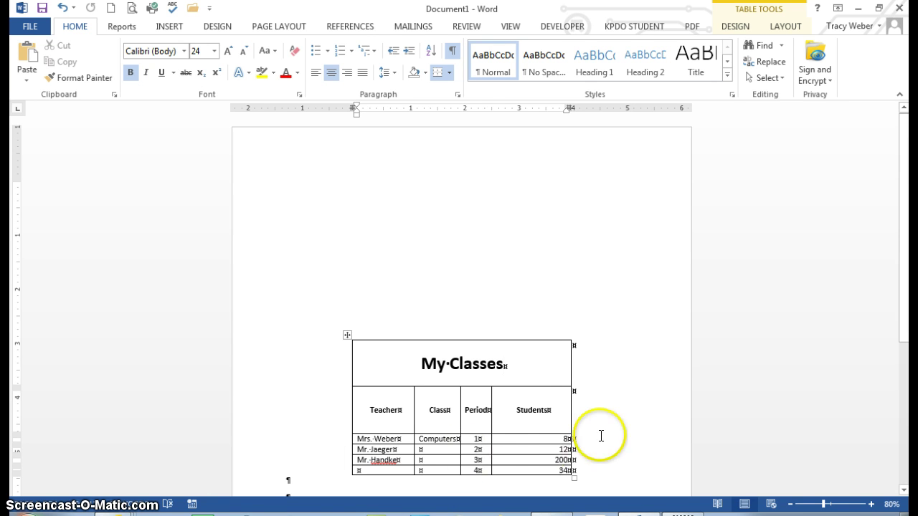
Step: Place the cursor in the Students header cell of the My Classes table
{"action": "left_click", "coordinate": [547, 410]}
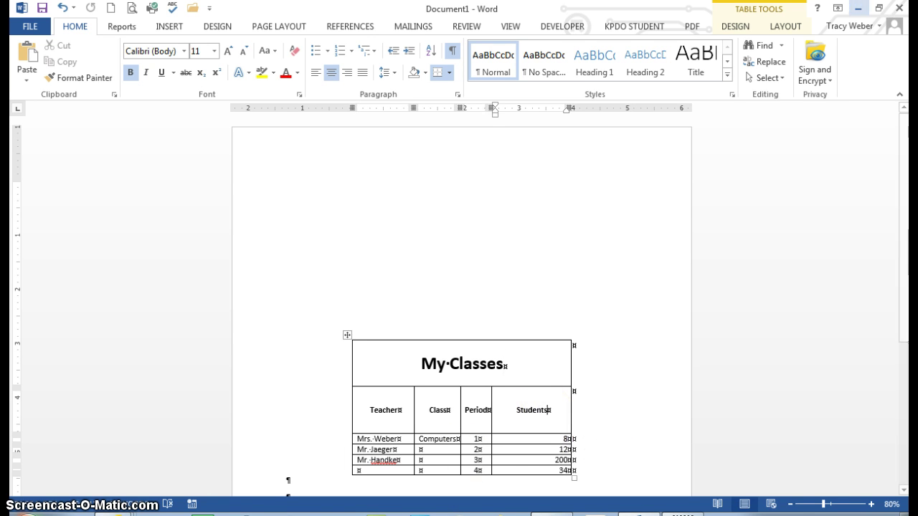
{"action": "left_click", "coordinate": [735, 26]}
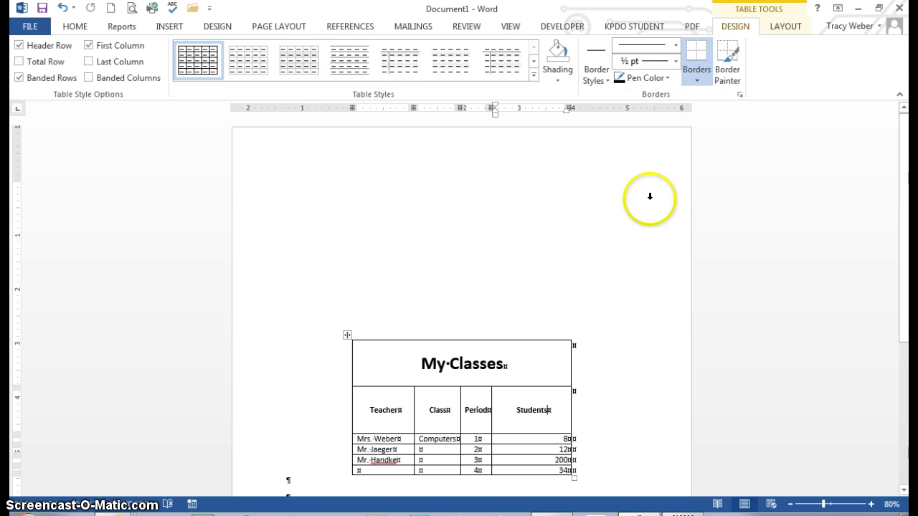
{"action": "left_click_drag", "start_coordinate": [513, 259], "coordinate": [499, 285]}
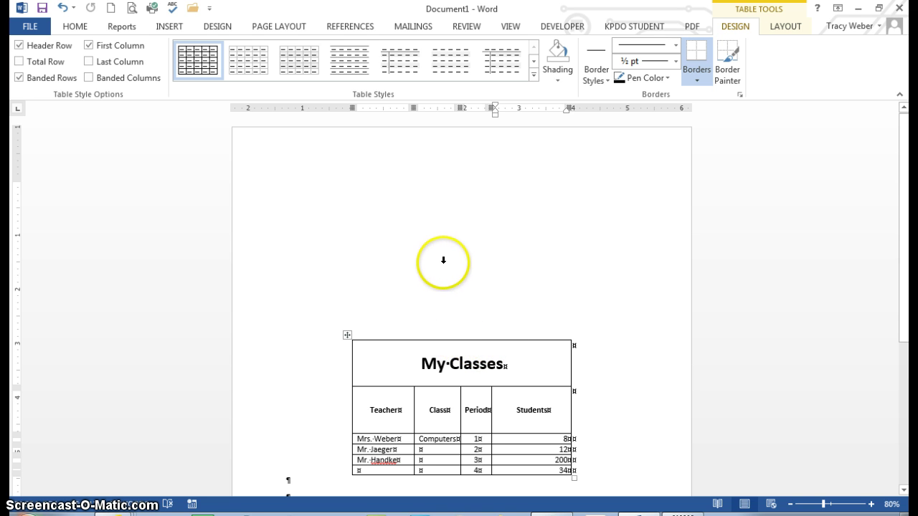
{"action": "left_click", "coordinate": [430, 395]}
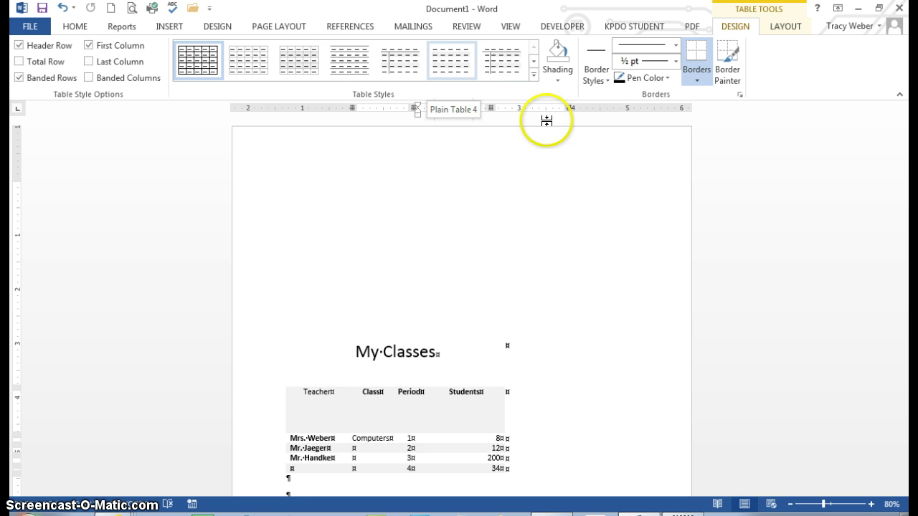
Step: Apply the Grid Table 5 Dark - Accent 5 style to the My Classes table from the Table Styles gallery
{"action": "left_click", "coordinate": [534, 76]}
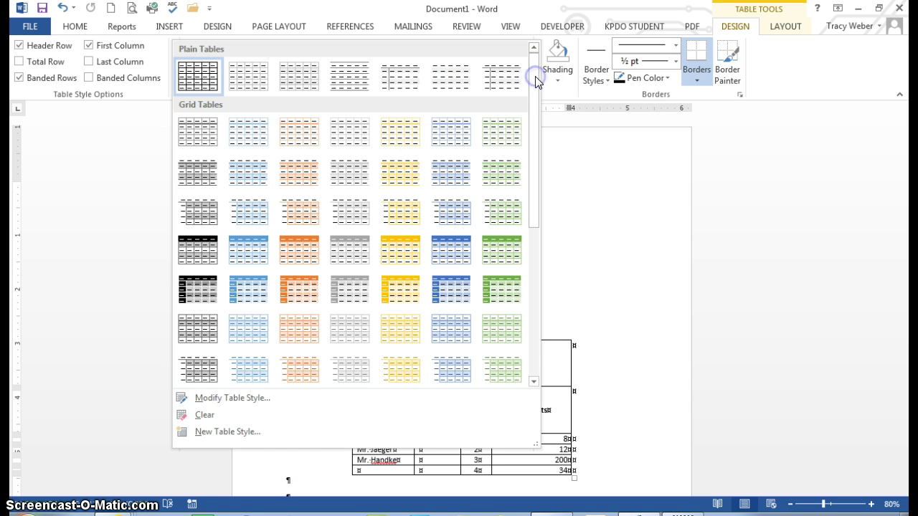
{"action": "left_click", "coordinate": [434, 295]}
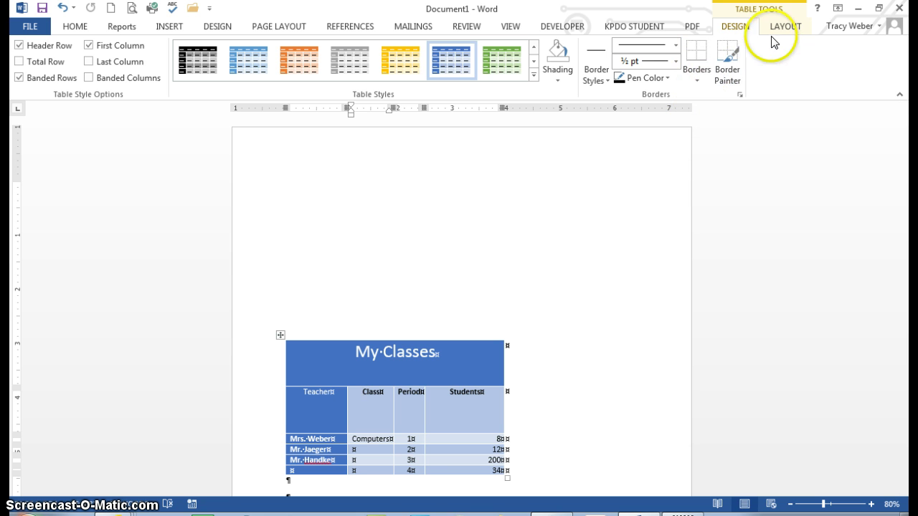
{"action": "left_click", "coordinate": [534, 74]}
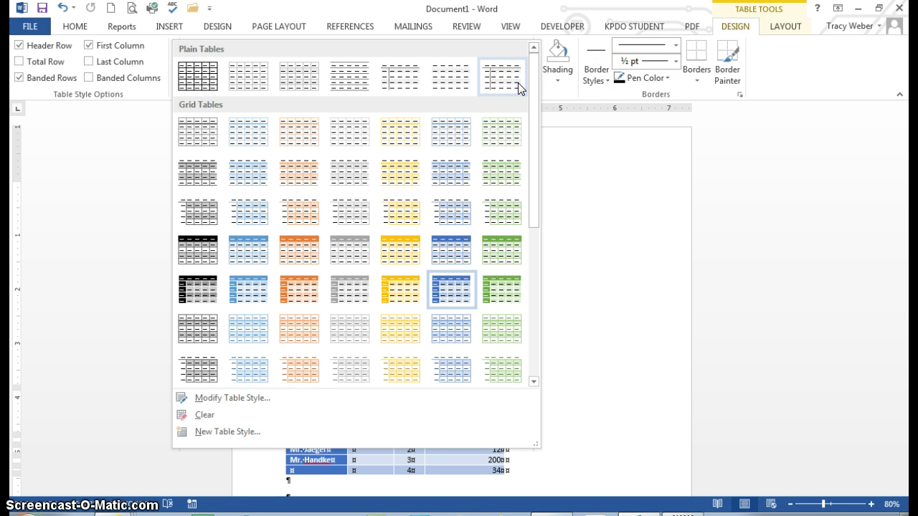
{"action": "left_click", "coordinate": [113, 93]}
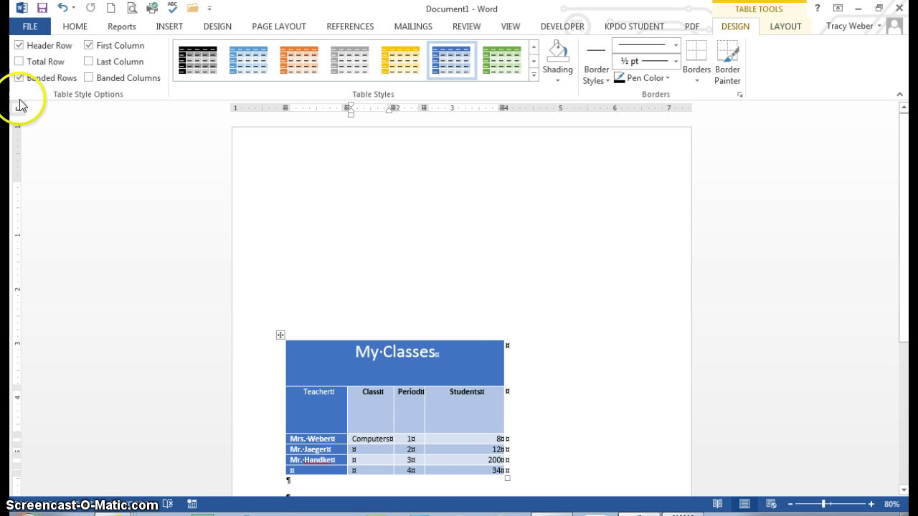
Step: Try the Header Row, First Column and Last Column options, keeping Header Row and First Column on
{"action": "left_click", "coordinate": [20, 47]}
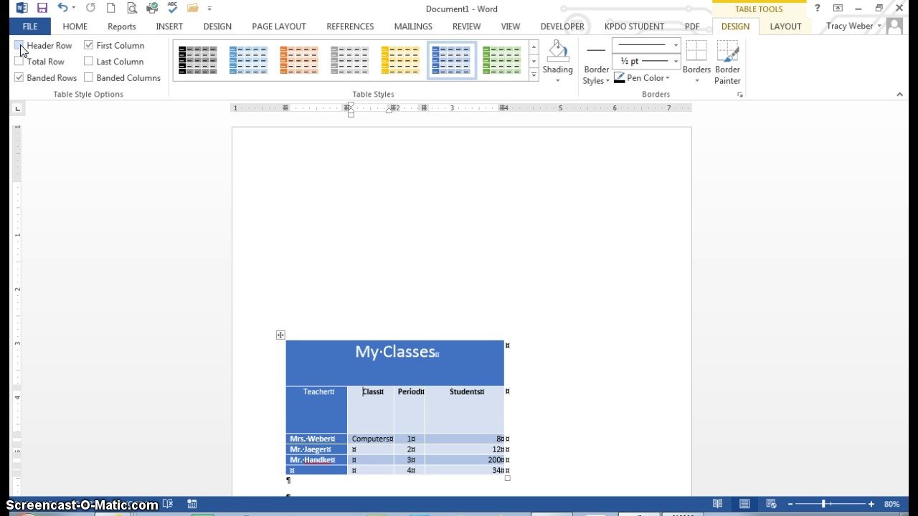
{"action": "left_click", "coordinate": [20, 46]}
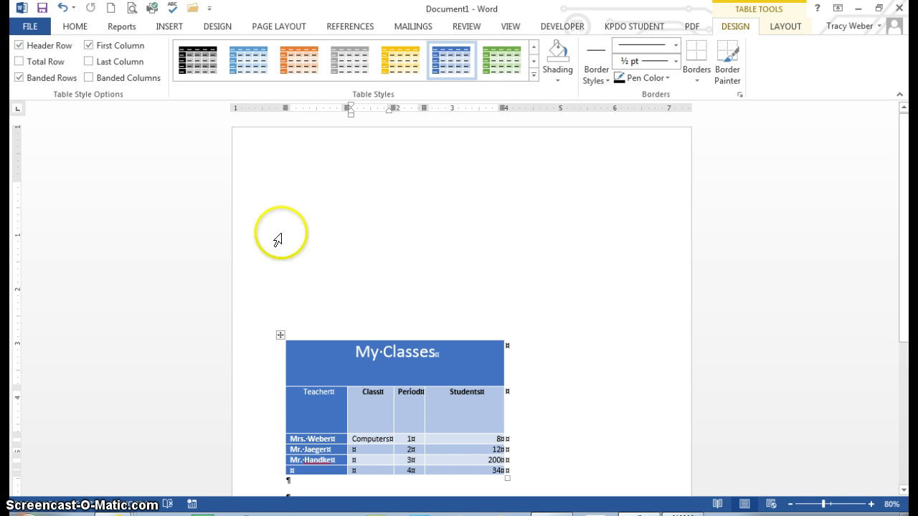
{"action": "left_click", "coordinate": [88, 46]}
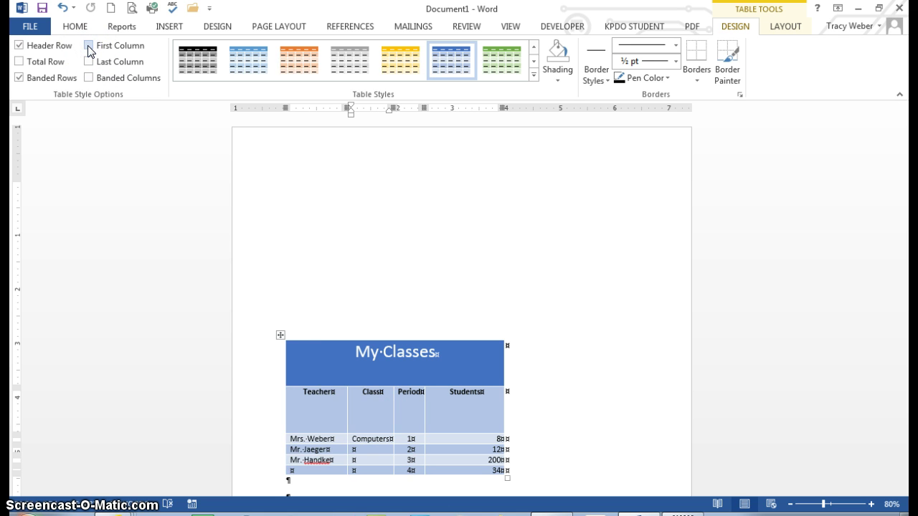
{"action": "left_click", "coordinate": [89, 46]}
{"action": "left_click", "coordinate": [88, 46]}
{"action": "left_click", "coordinate": [88, 46]}
{"action": "left_click", "coordinate": [88, 61]}
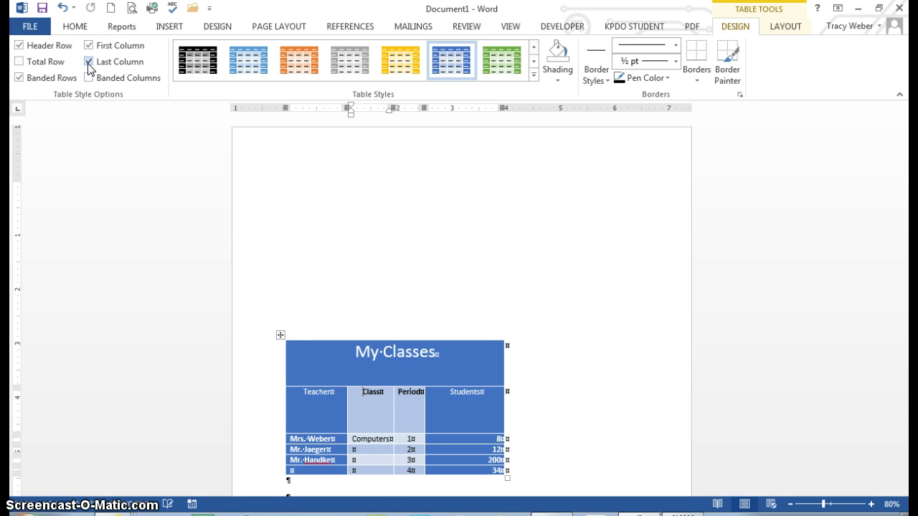
{"action": "left_click", "coordinate": [88, 62]}
Step: Try Banded Columns, Banded Rows and Total Row, ending with Banded Rows and Total Row checked
{"action": "left_click", "coordinate": [89, 77]}
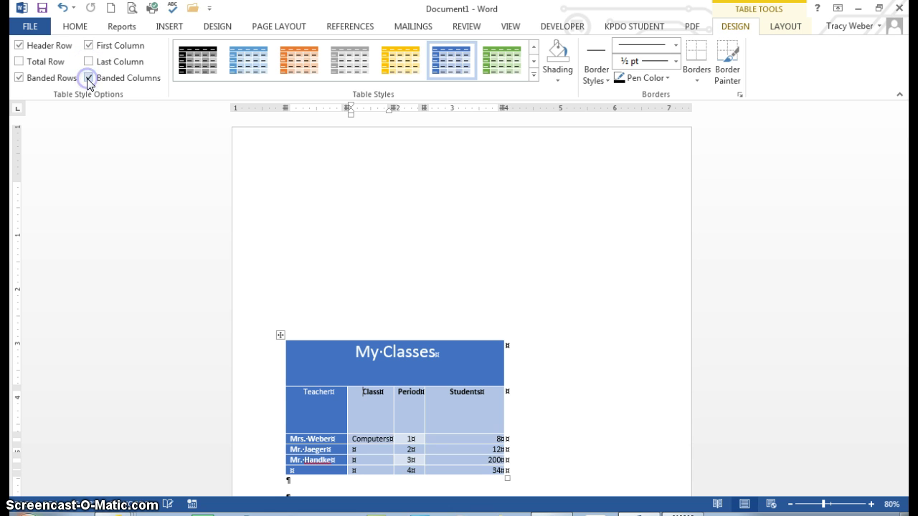
{"action": "left_click", "coordinate": [88, 79]}
{"action": "left_click", "coordinate": [89, 79]}
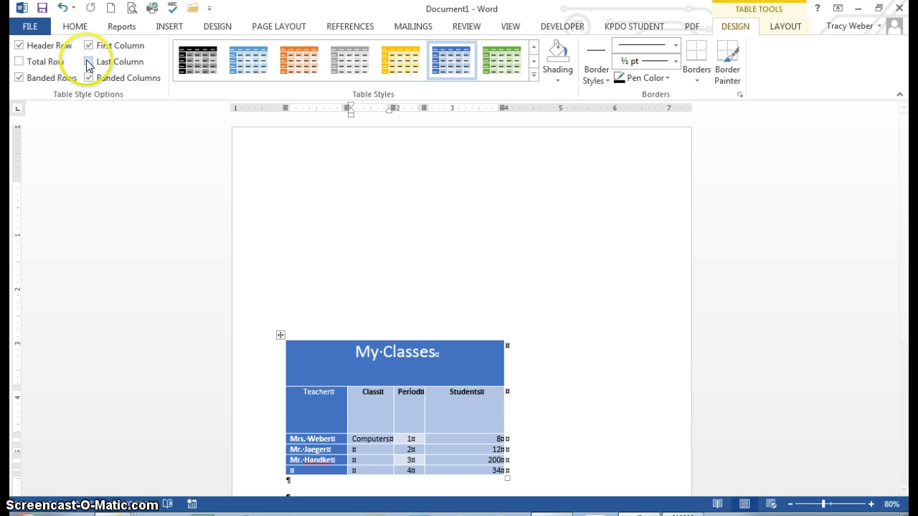
{"action": "left_click", "coordinate": [88, 78]}
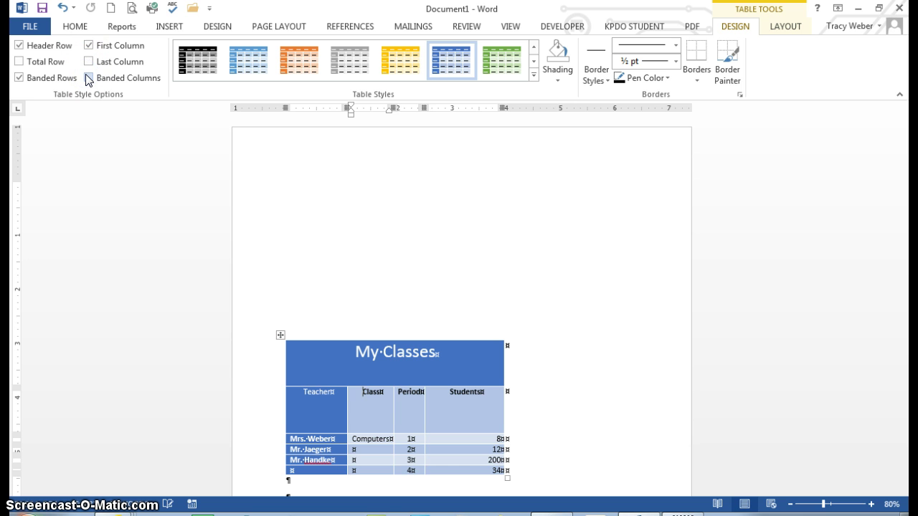
{"action": "left_click", "coordinate": [18, 78]}
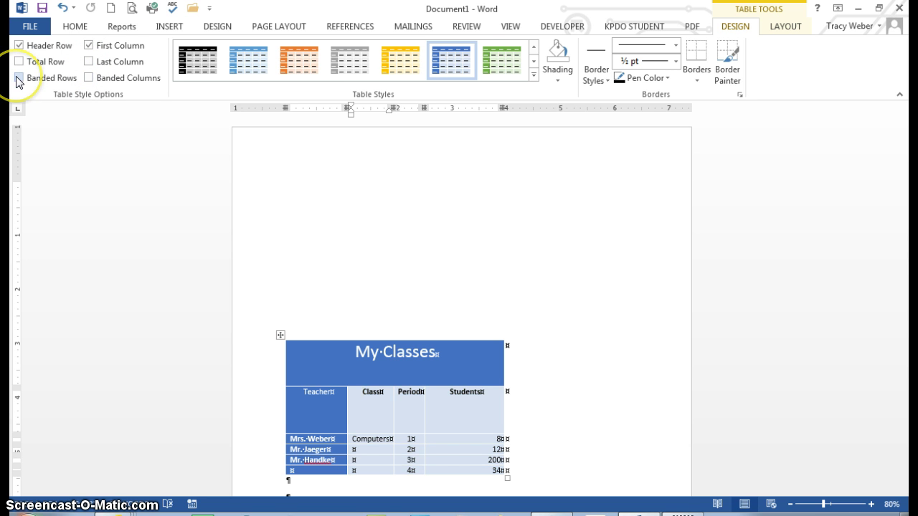
{"action": "left_click", "coordinate": [18, 79]}
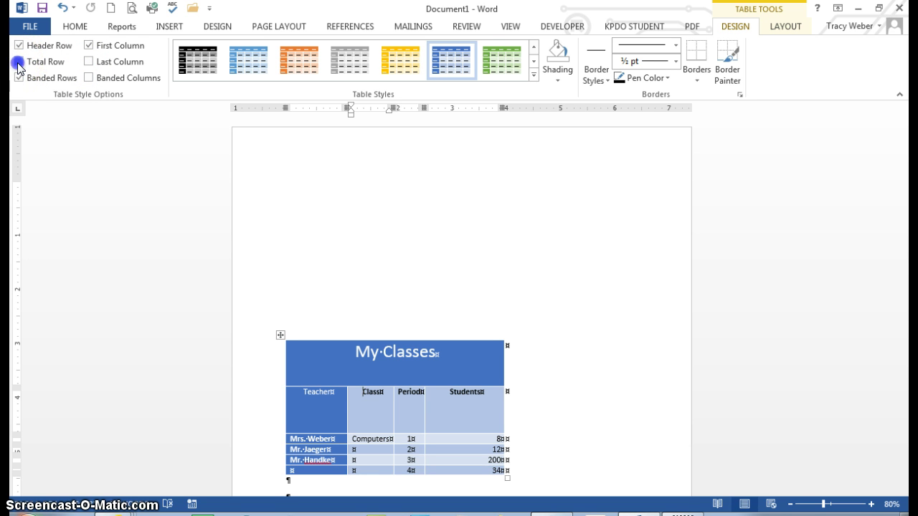
{"action": "left_click", "coordinate": [18, 63]}
{"action": "left_click", "coordinate": [19, 61]}
{"action": "left_click", "coordinate": [18, 62]}
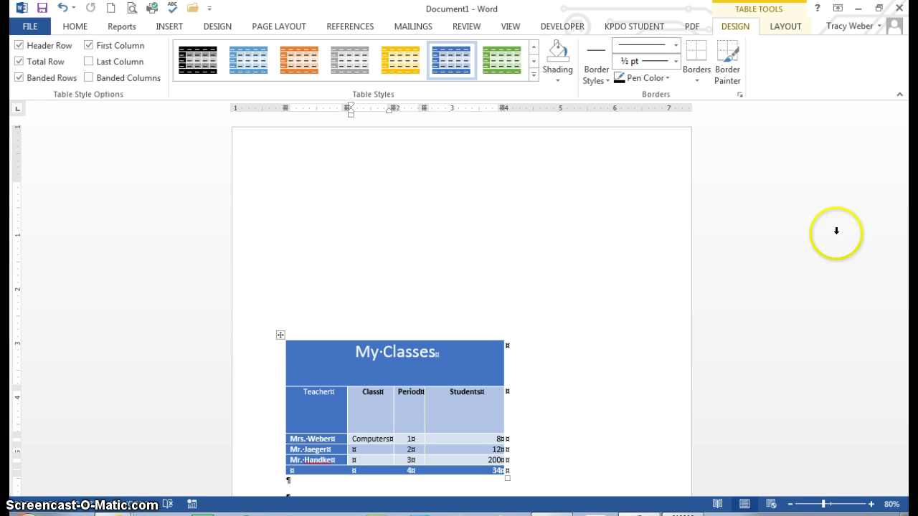
Step: Scroll down to the empty paragraph below the My Classes table
{"action": "scroll", "coordinate": [903, 266], "scroll_direction": "down", "scroll_amount": 5}
Step: Type 'If this was a paragraph.........' below the table and add space before the paragraph
{"action": "left_click", "coordinate": [346, 314]}
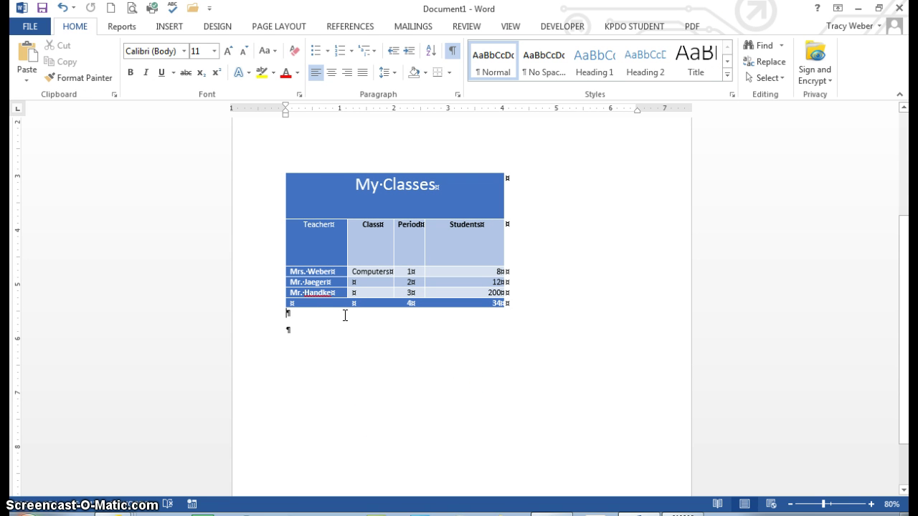
{"action": "type", "text": "If this was a p"}
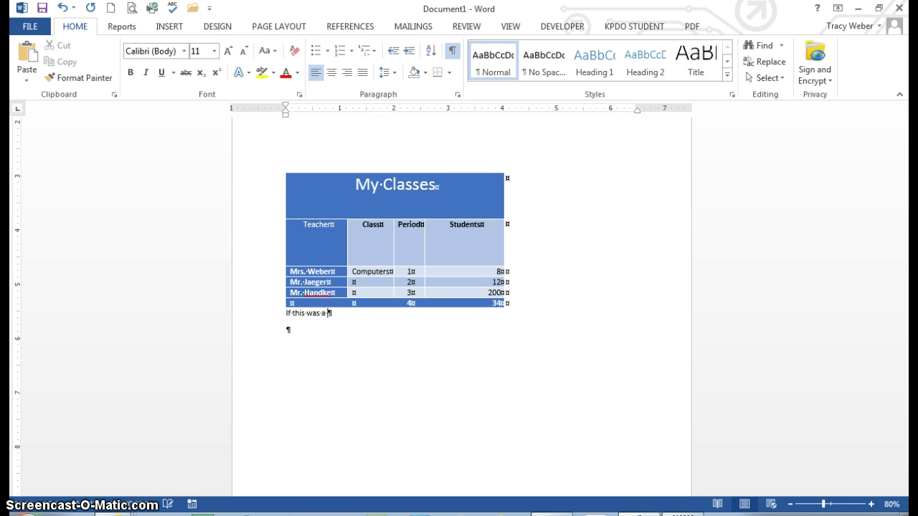
{"action": "type", "text": "ar"}
{"action": "key", "text": "BackSpace"}
{"action": "key", "text": "BackSpace"}
{"action": "type", "text": "arpa"}
{"action": "key", "text": "BackSpace"}
{"action": "key", "text": "BackSpace"}
{"action": "key", "text": "BackSpace"}
{"action": "type", "text": "ragraph........."}
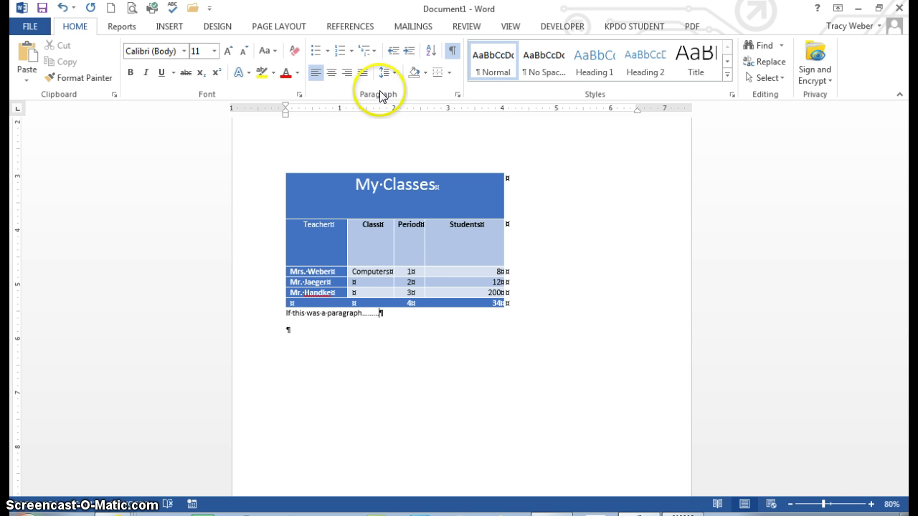
{"action": "left_click", "coordinate": [391, 74]}
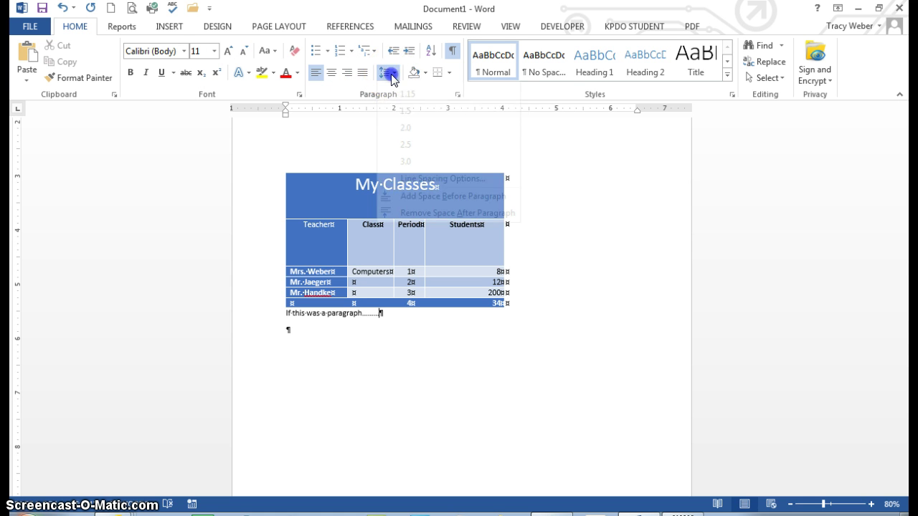
{"action": "left_click", "coordinate": [428, 210]}
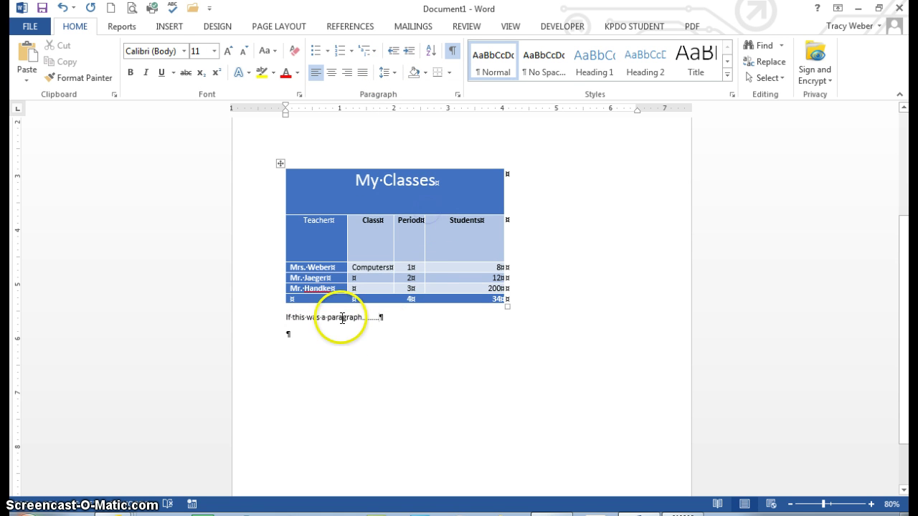